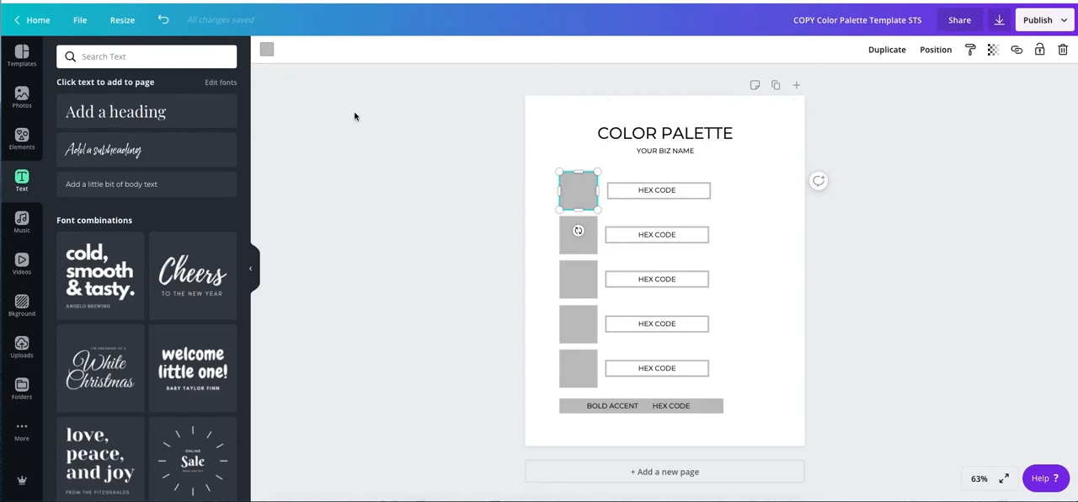
Fill the five grey squares from top to bottom with the coral, sage green, pale peach, brown and light pink brand colors.
left_click(267, 51)
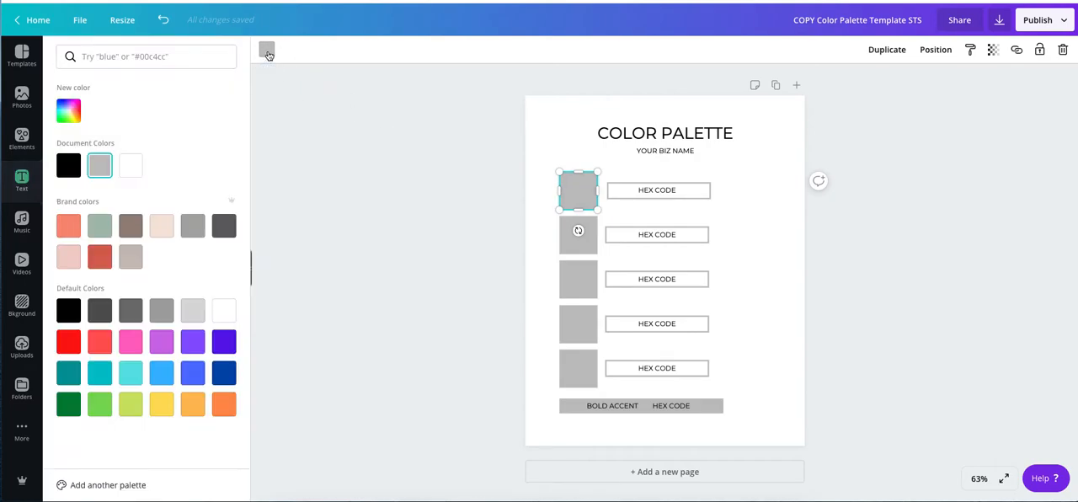
left_click(68, 225)
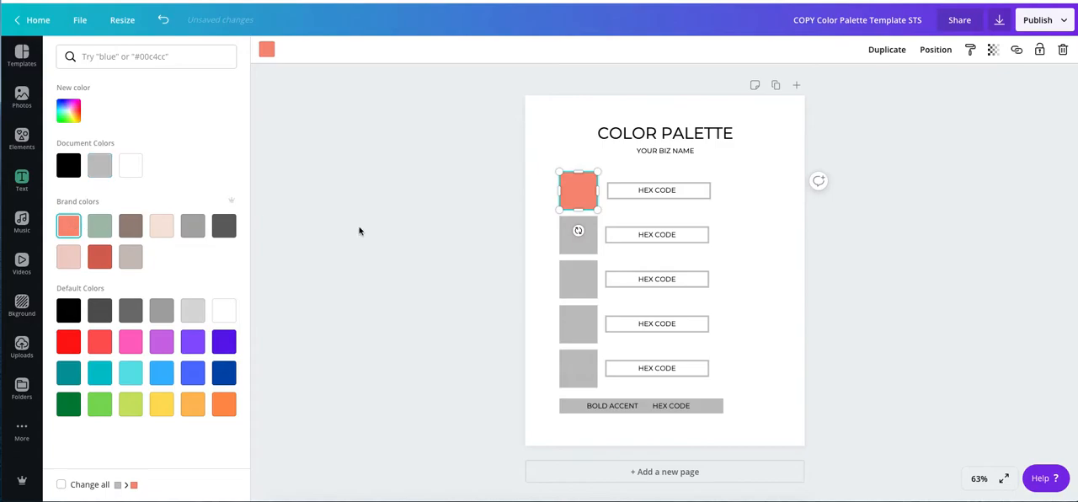
left_click(568, 243)
left_click(99, 225)
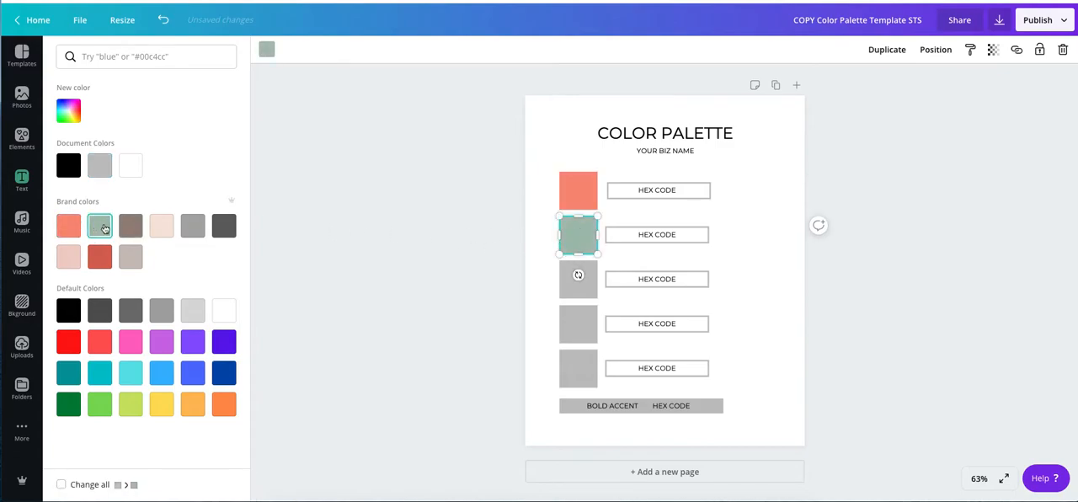
left_click(572, 289)
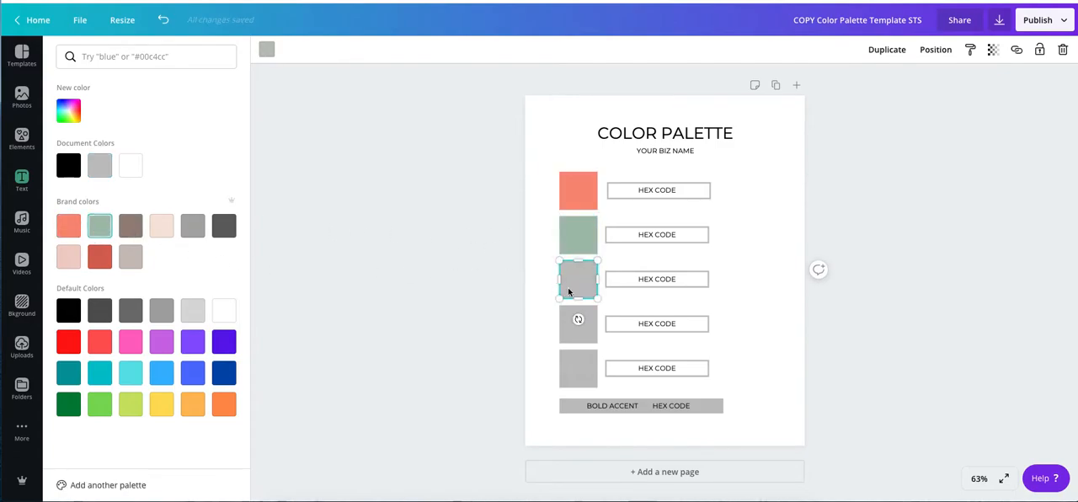
left_click(162, 229)
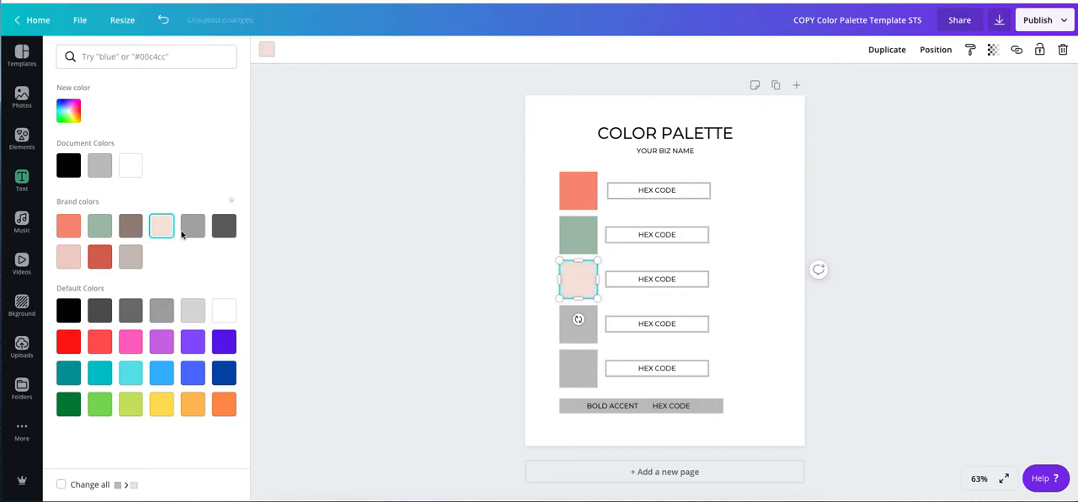
left_click(574, 323)
left_click(128, 229)
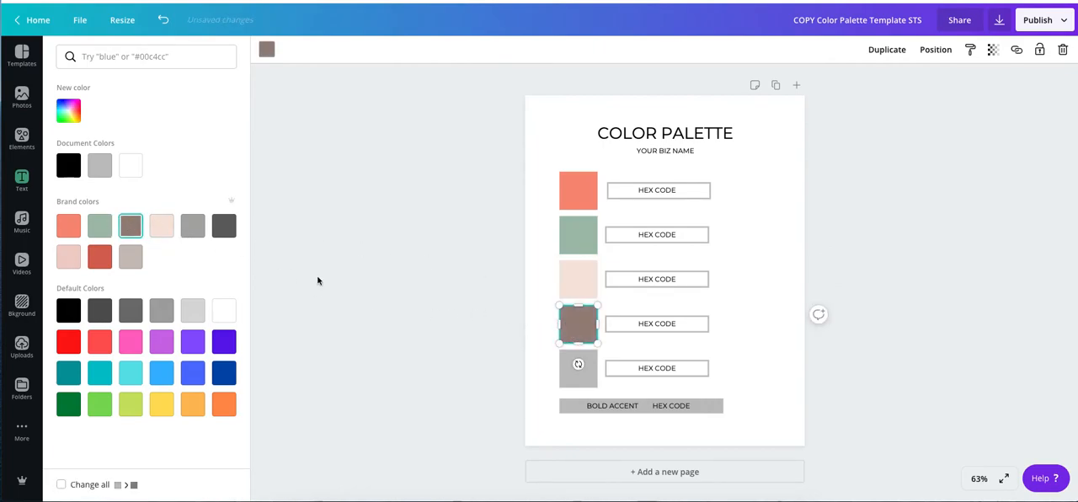
left_click(571, 383)
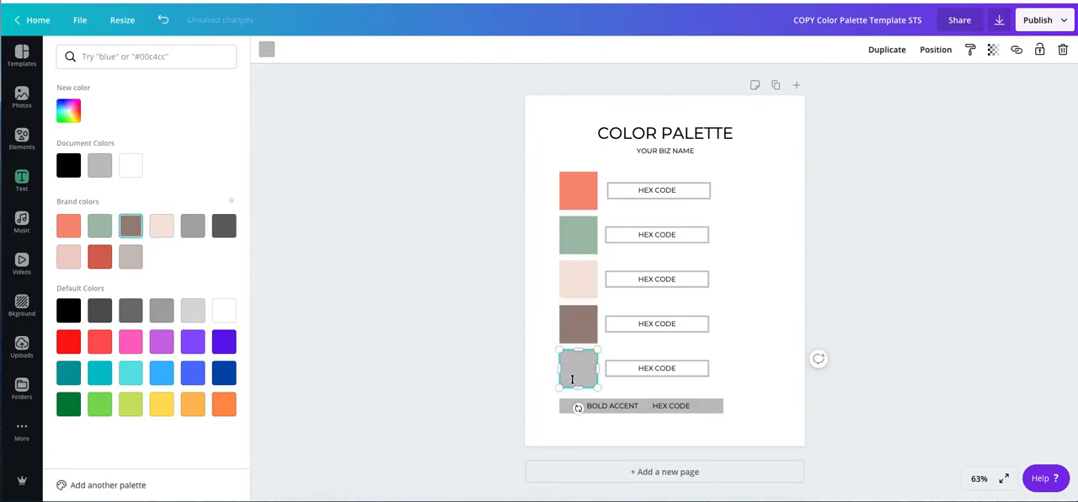
left_click(69, 256)
left_click(410, 312)
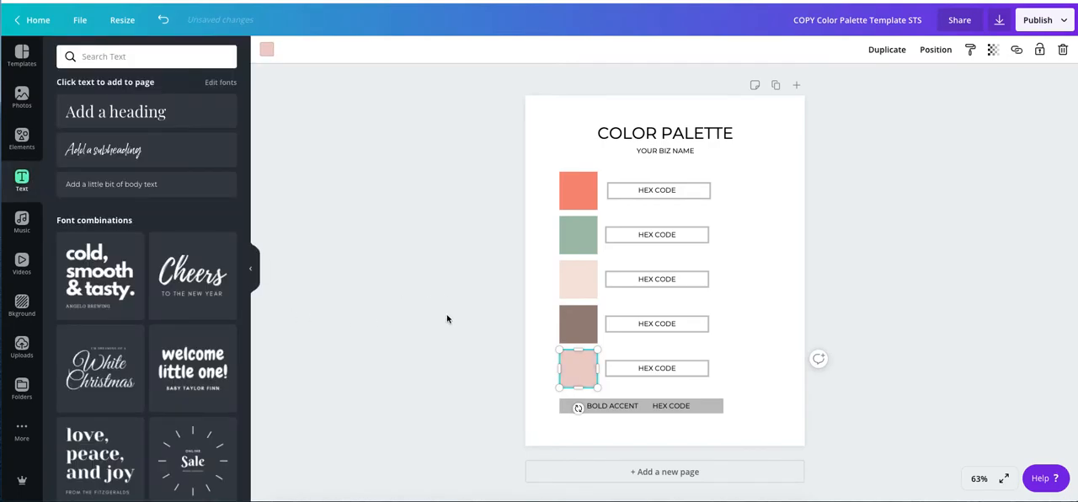
Recolor all five squares back to the template's grey document color, working from the lowest square up.
left_click(266, 49)
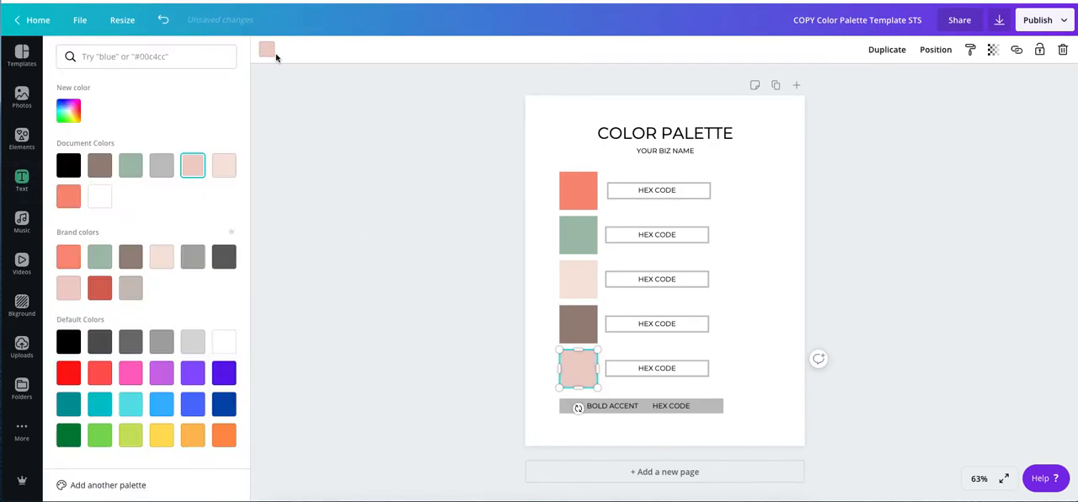
left_click(160, 166)
left_click(568, 331)
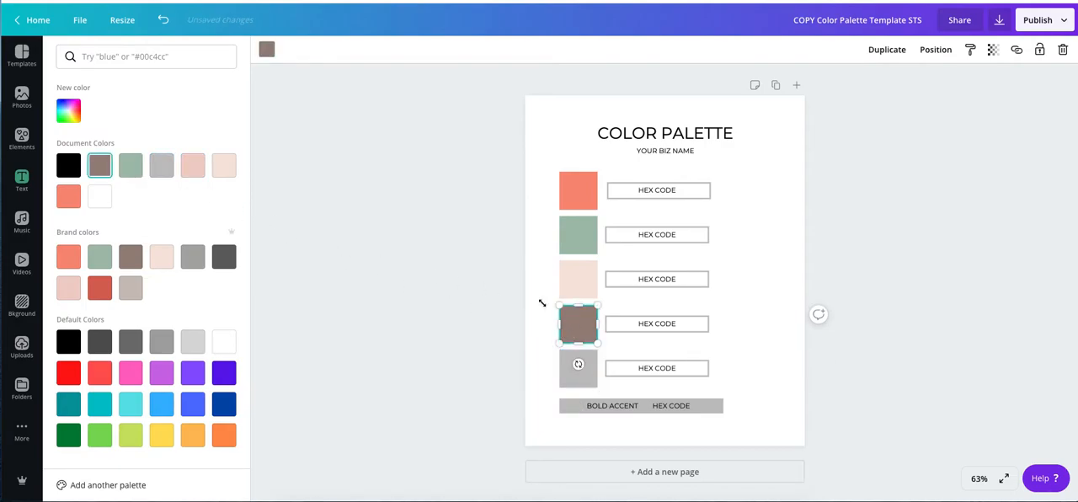
left_click(161, 166)
left_click(563, 278)
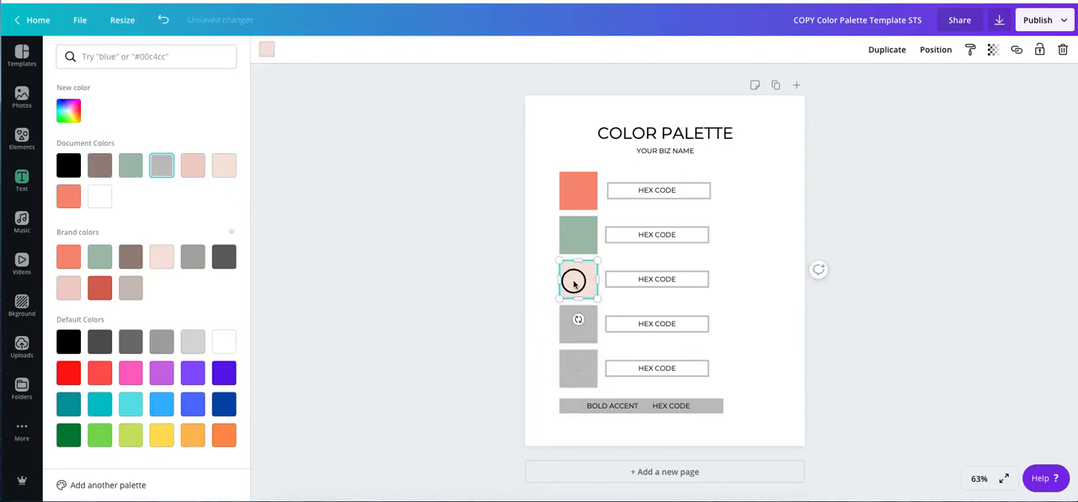
left_click(161, 166)
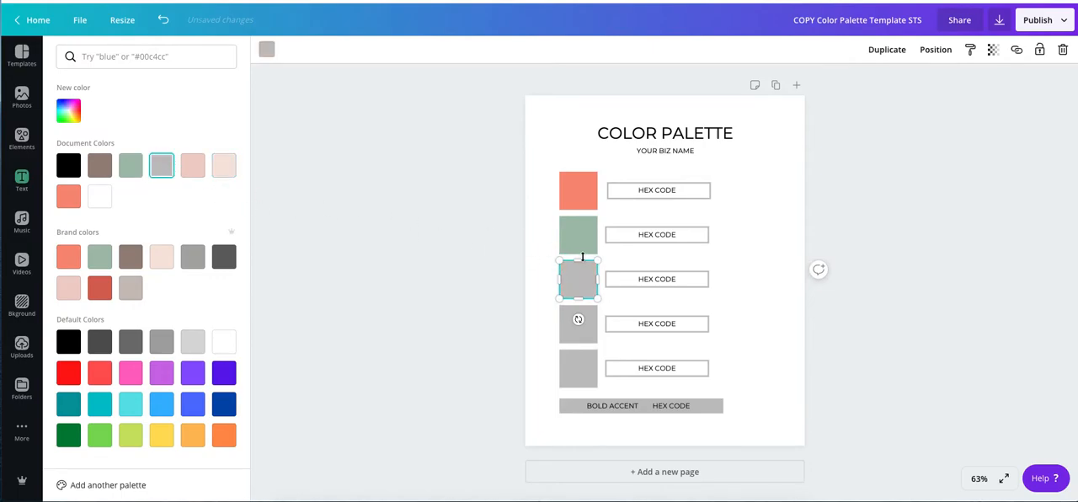
left_click(571, 240)
left_click(165, 170)
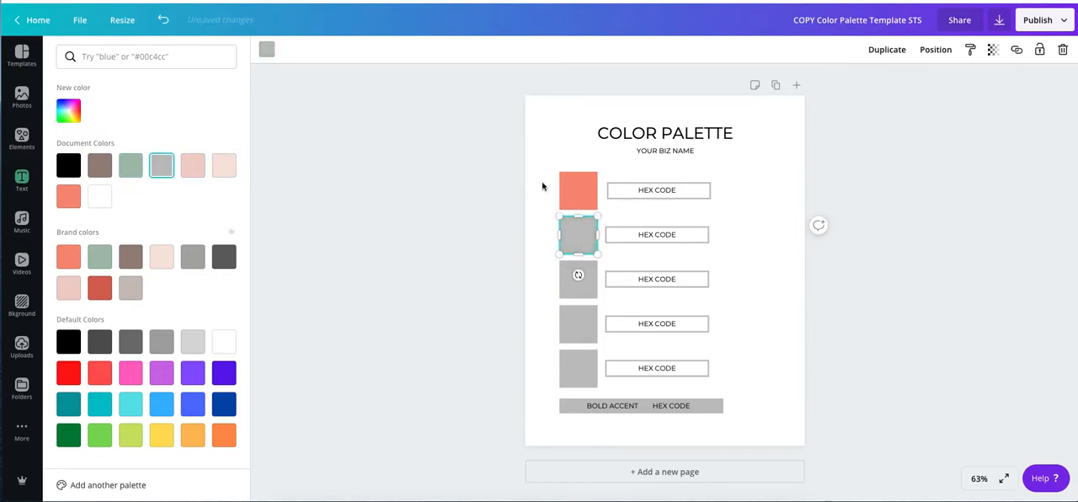
left_click(566, 197)
left_click(162, 173)
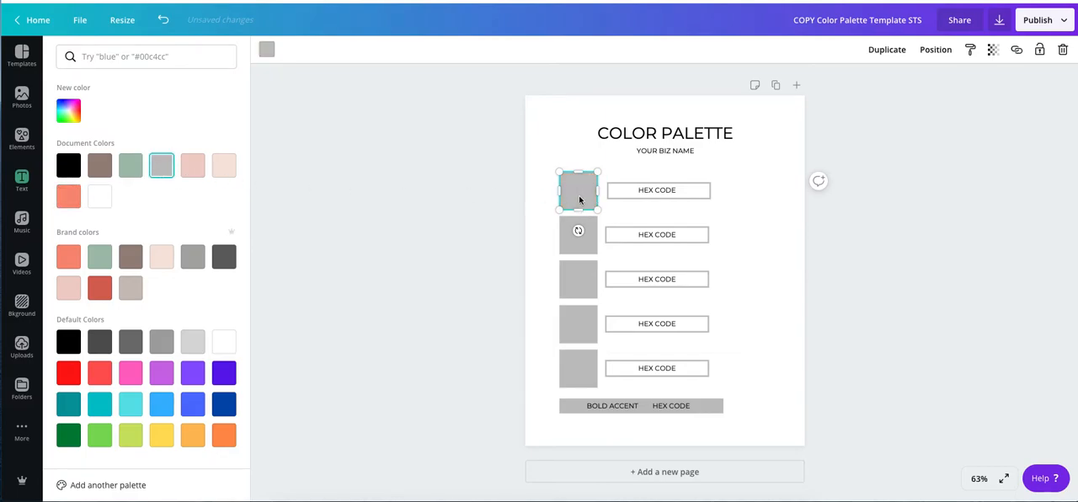
Give the first square a new custom color with the hex code #F88F7A.
left_click(68, 115)
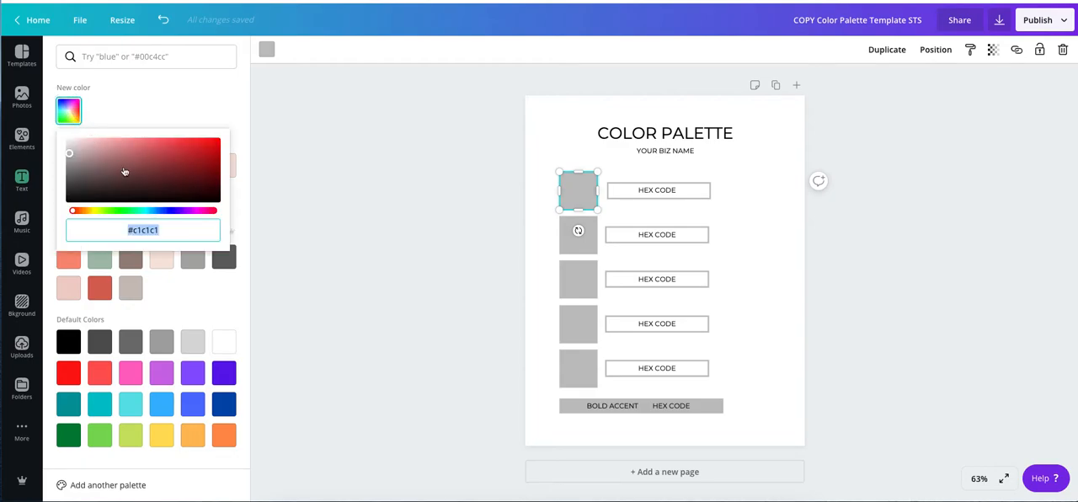
type("#F")
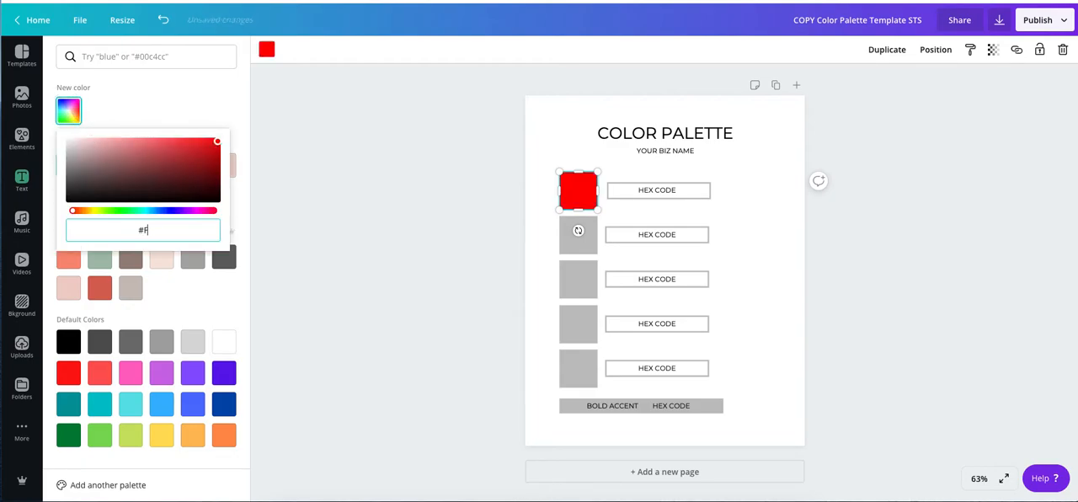
type("88F7A")
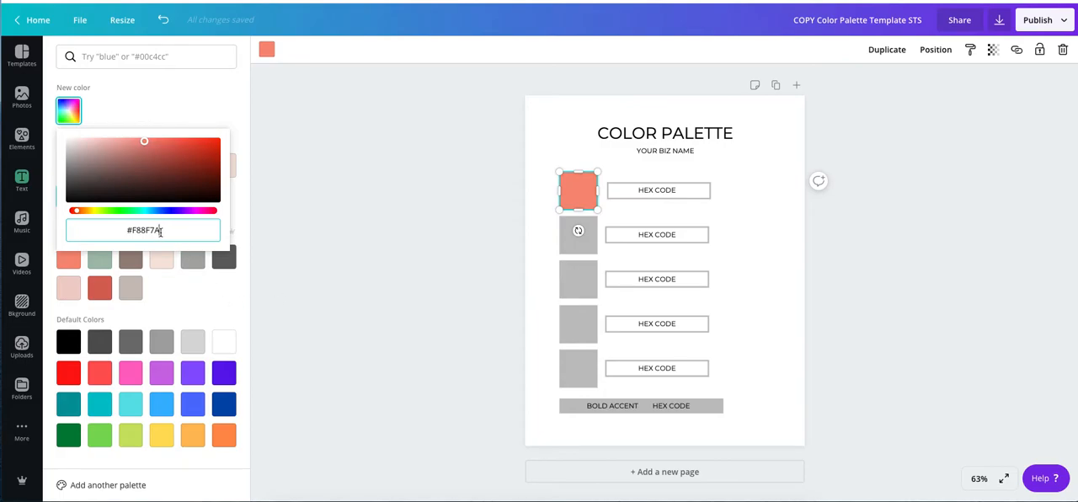
Copy the color's hex code and replace the HEX CODE label beside the first square with #F88F7A.
left_click_drag(161, 234, 123, 230)
key("ctrl+c")
left_click(659, 191)
left_click(664, 191)
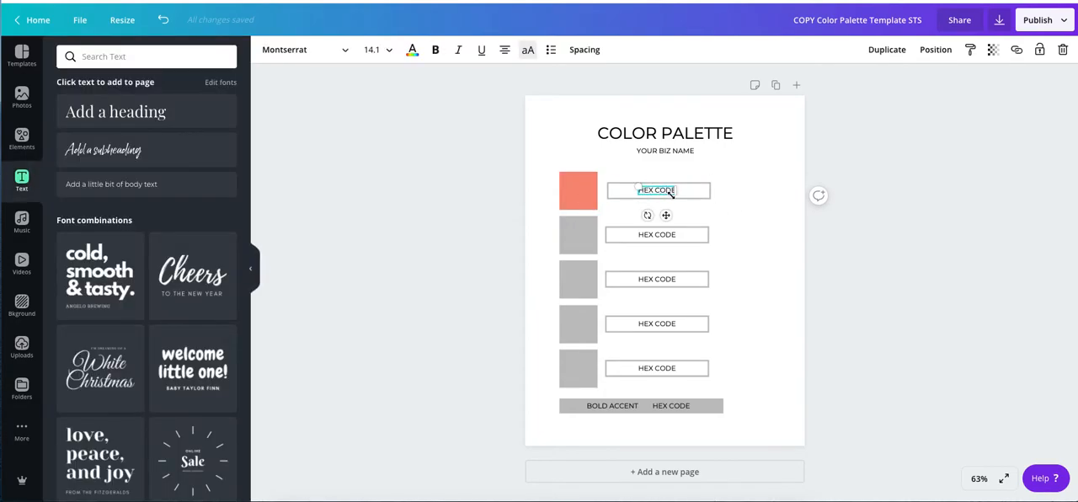
key("BackSpace")
key("ctrl+v")
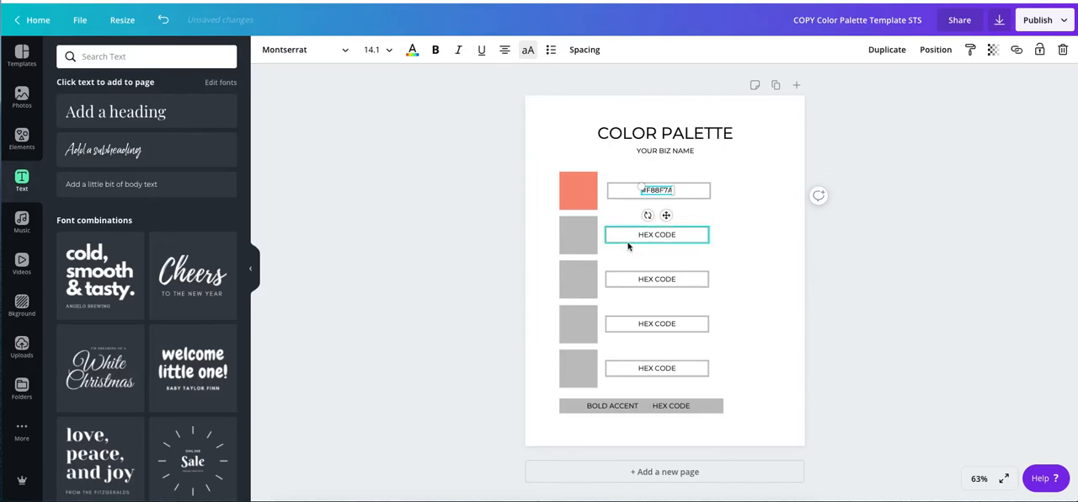
Give the second square a new custom color with the hex code #A5BFAE.
left_click(574, 243)
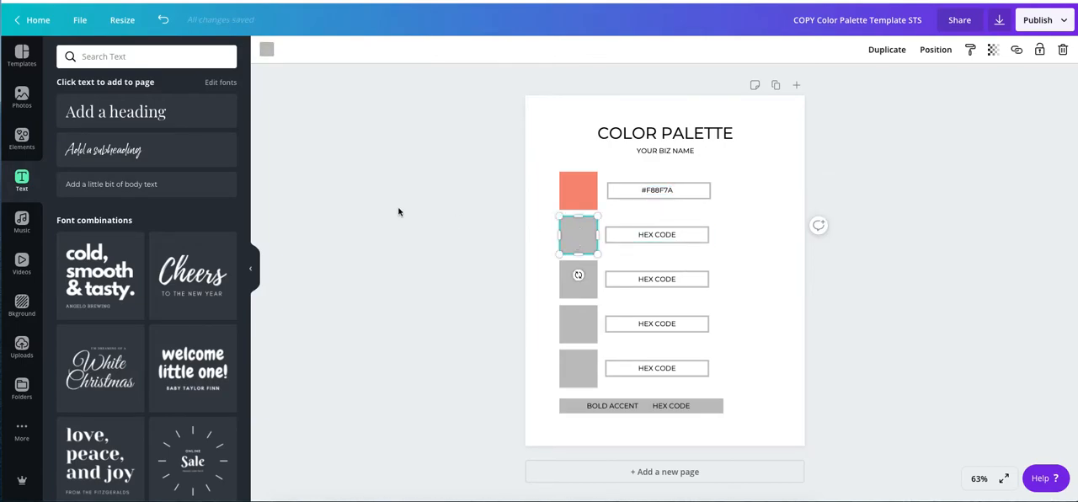
left_click(266, 49)
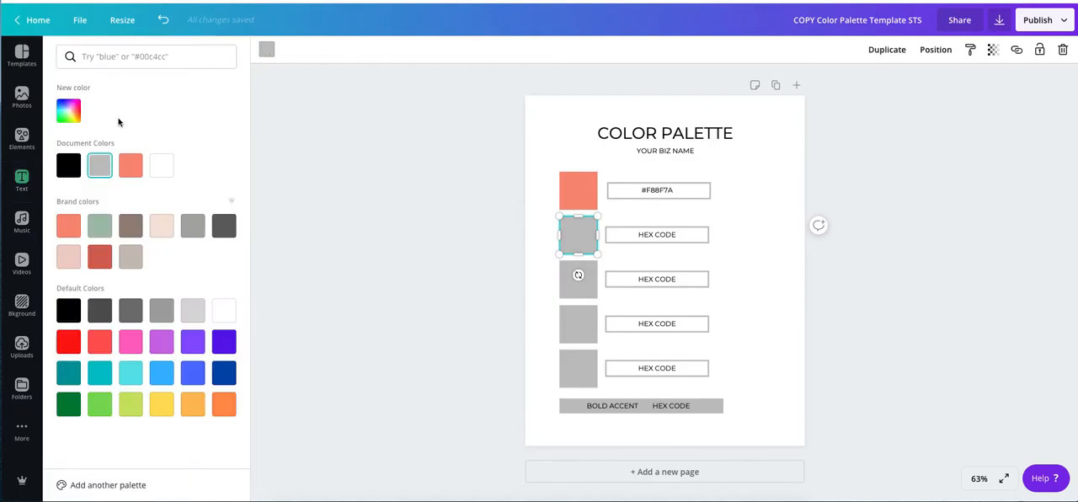
left_click(69, 118)
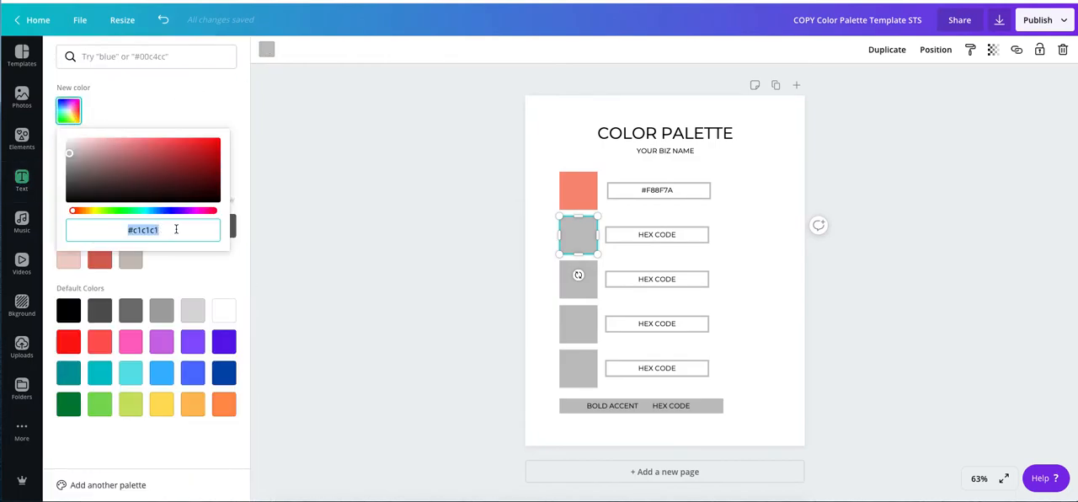
type("#A")
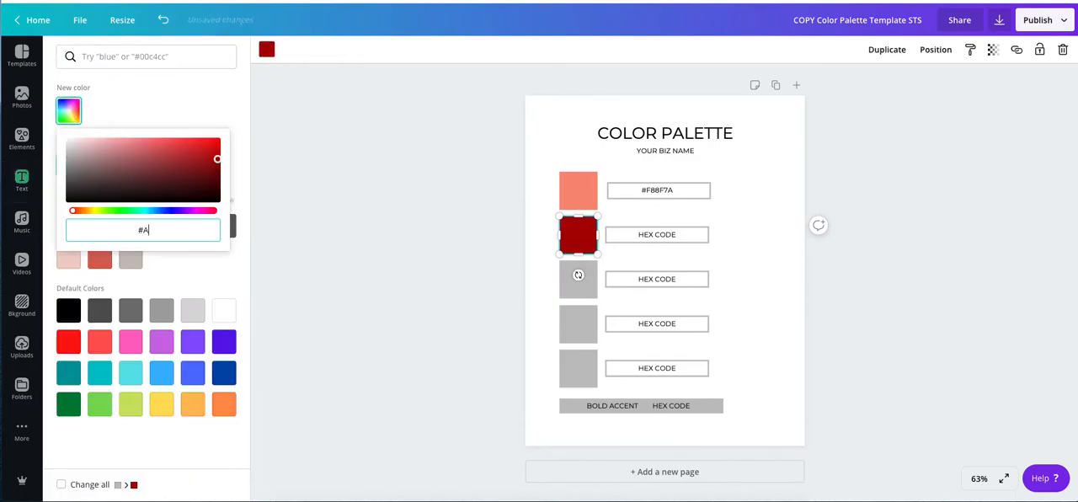
type("5")
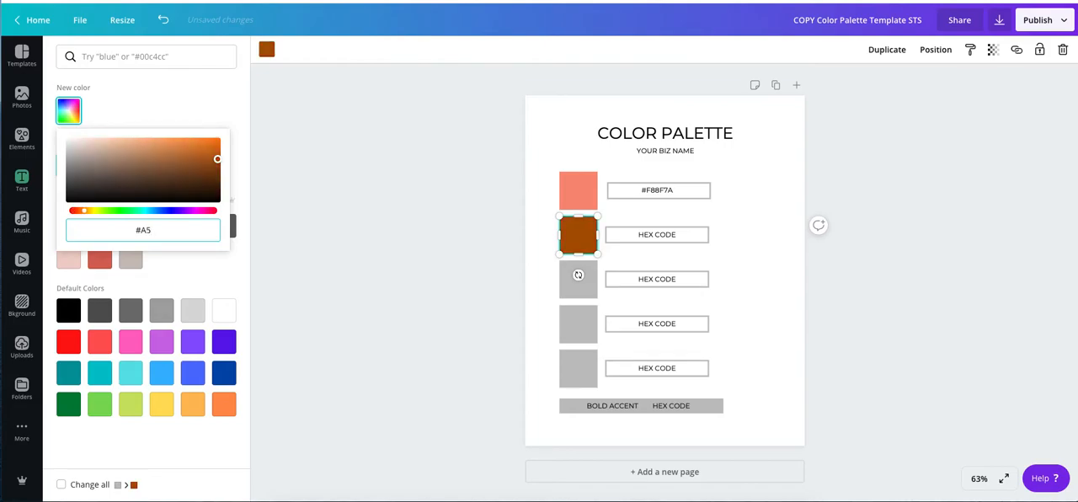
type("BFAE")
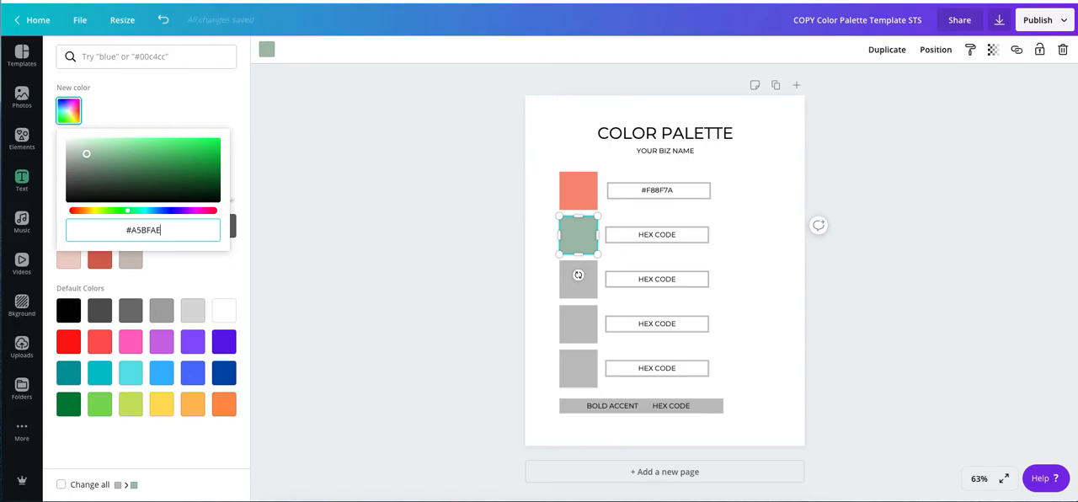
Copy the color's hex code and replace the HEX CODE label beside the second square with #A5BFAE.
left_click_drag(161, 230, 127, 229)
key("ctrl+c")
double_click(657, 234)
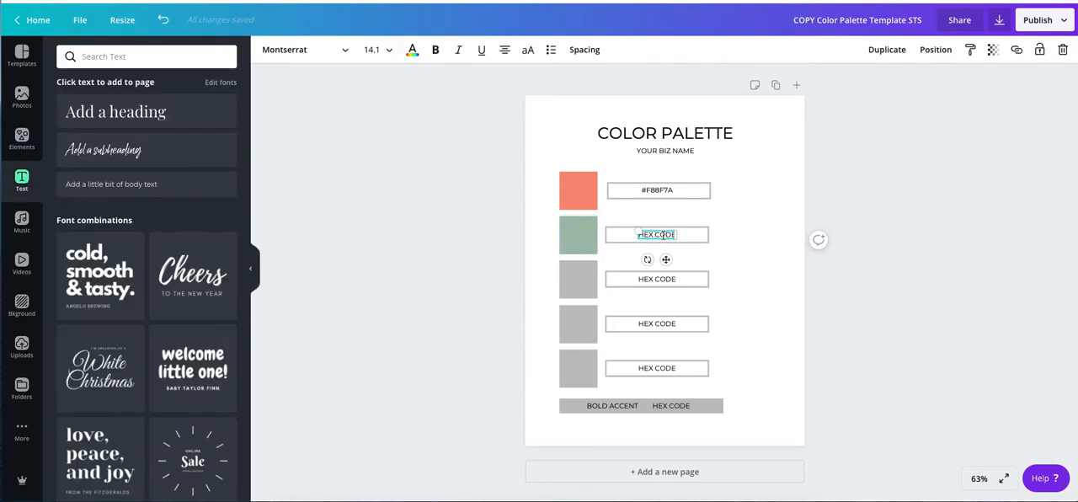
key("BackSpace")
key("BackSpace")
key("BackSpace")
key("BackSpace")
key("BackSpace")
key("ctrl+v")
Recolor the frame and the text of the first hex code label with the coral document color.
left_click(687, 199)
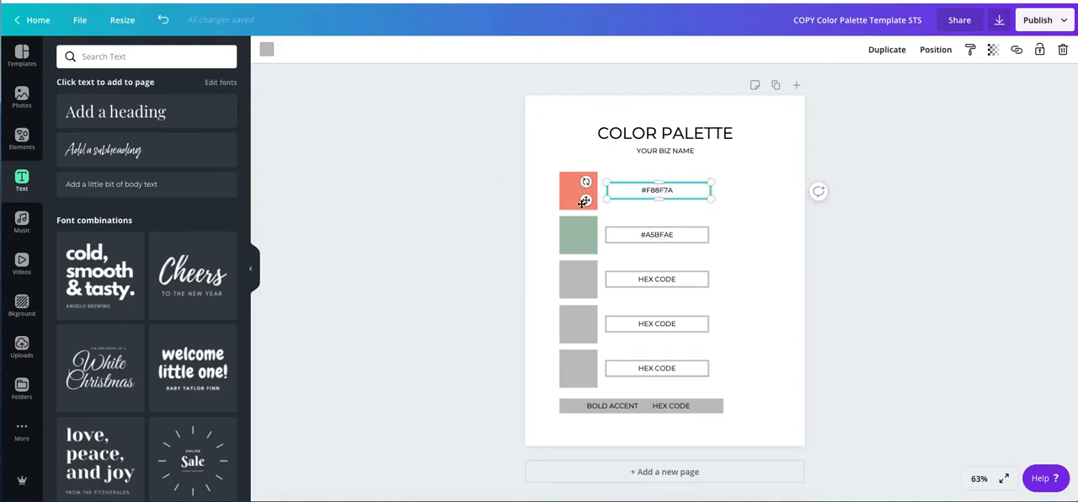
left_click(268, 52)
left_click(162, 165)
double_click(658, 193)
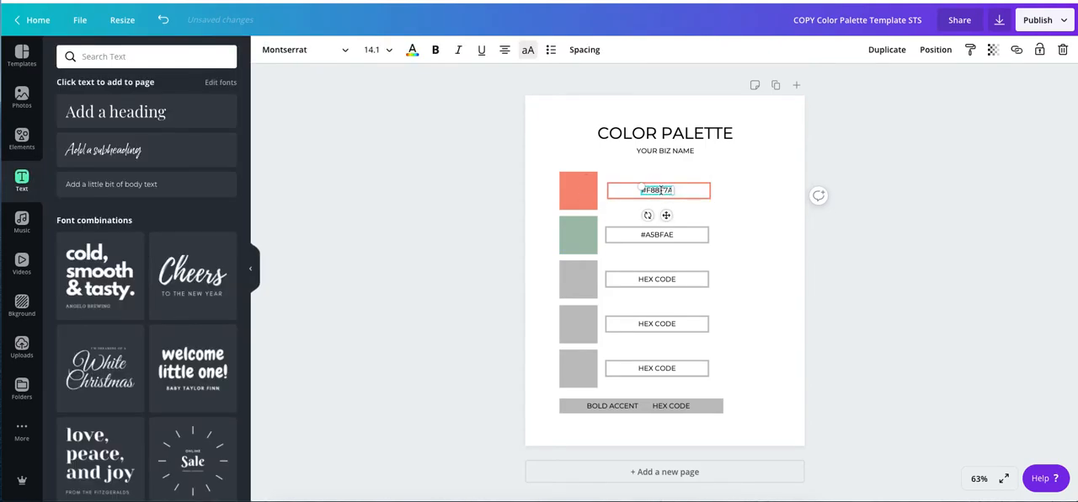
left_click(412, 51)
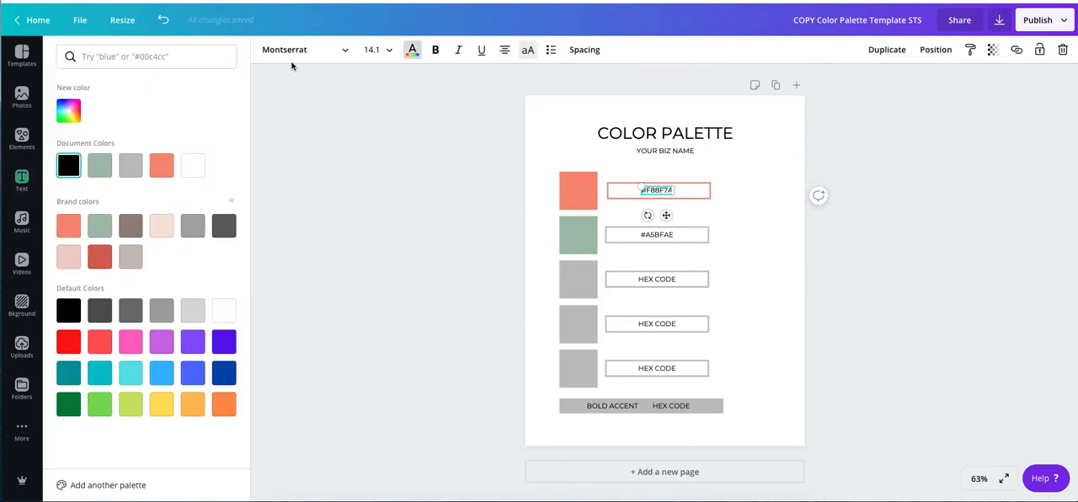
left_click(169, 164)
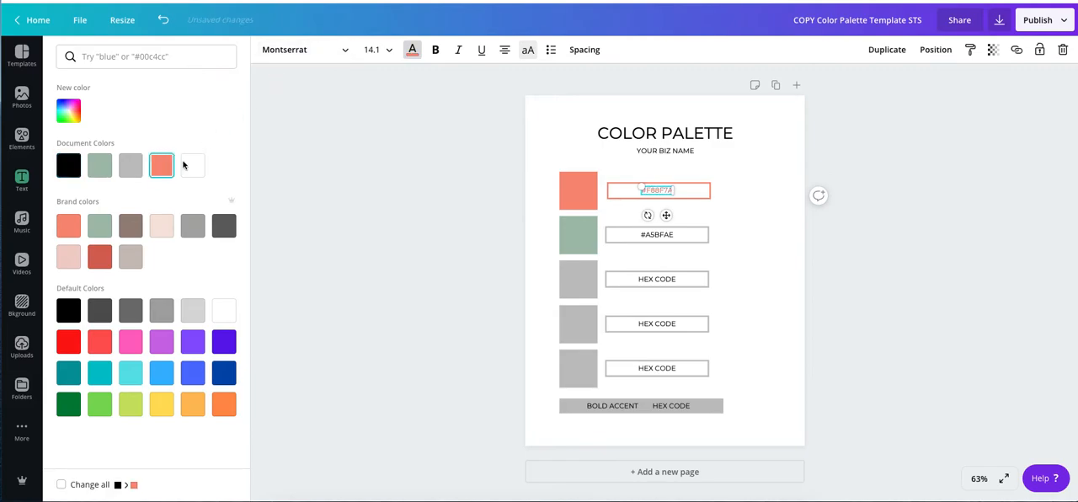
left_click(405, 201)
left_click(758, 221)
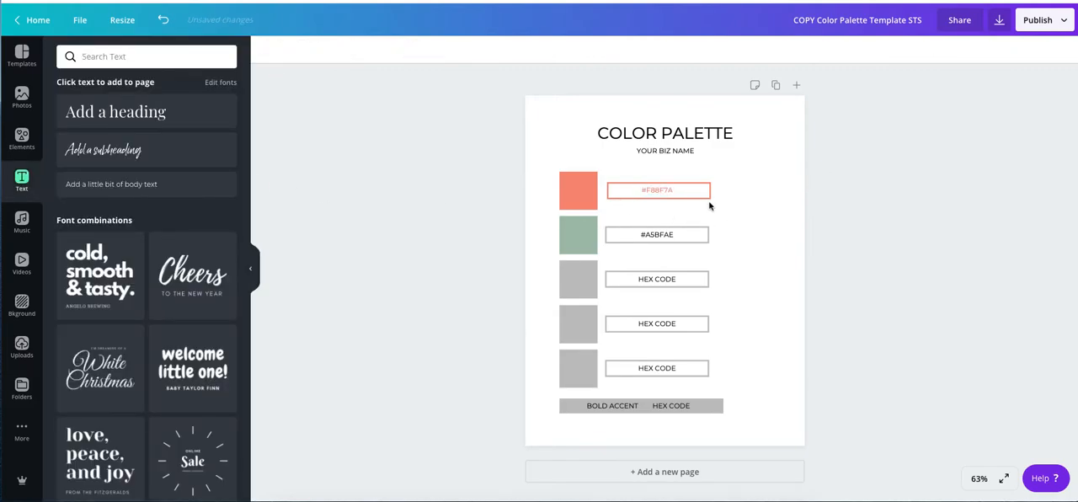
Replace the YOUR BIZ NAME subtitle with SUNNYTANGERINE STOCK and recolor its text with the coral document color.
left_click(658, 151)
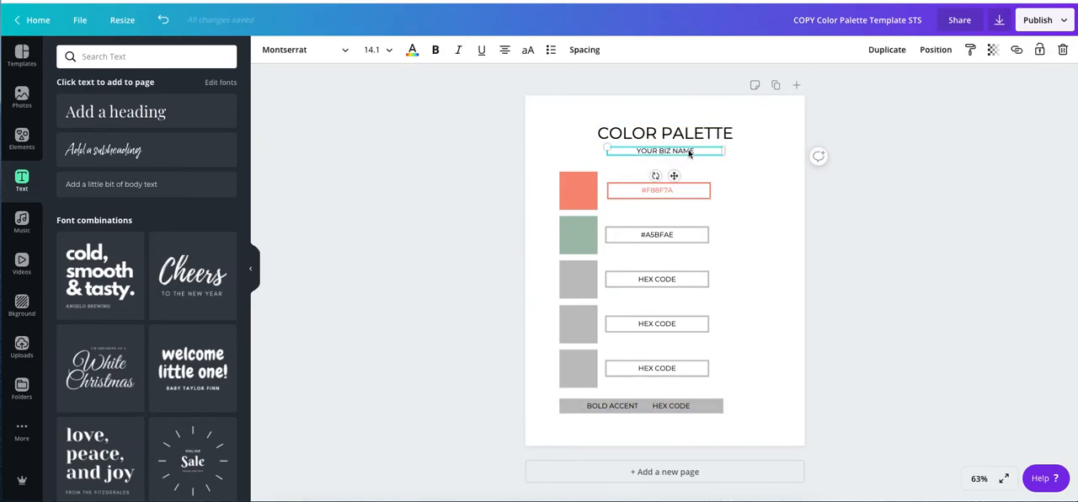
double_click(697, 152)
left_click_drag(698, 151, 613, 150)
type("SUNNYTANGERINE STOCK")
left_click(412, 50)
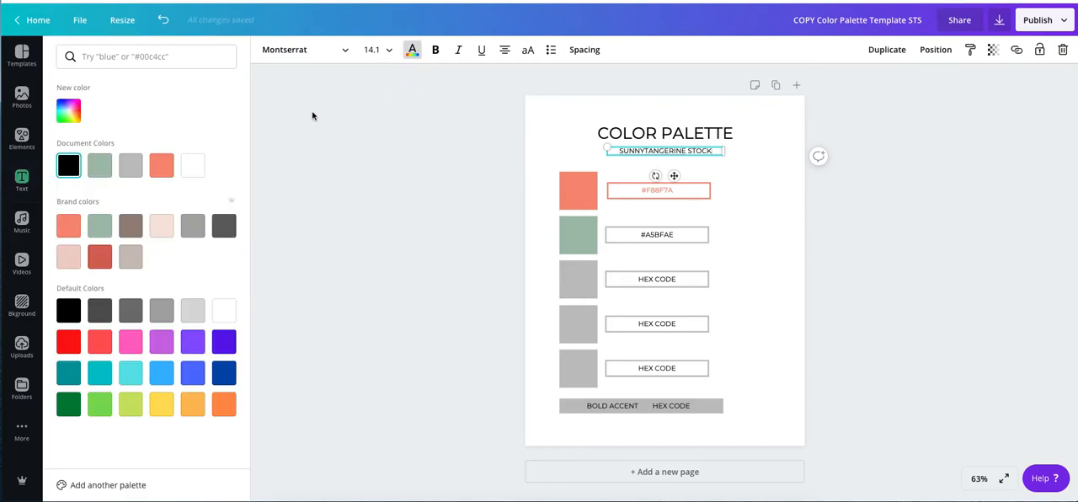
left_click(162, 166)
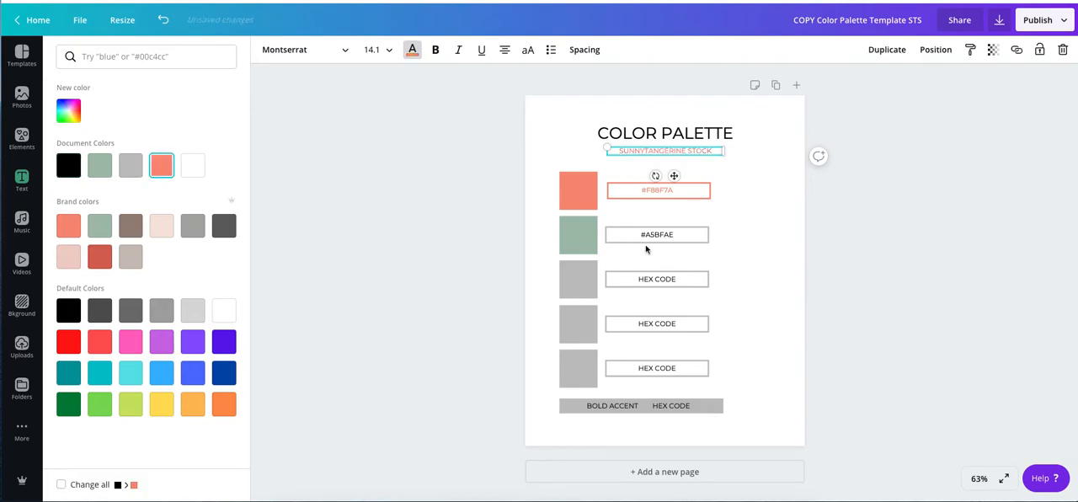
Narrow the frames around the first two hex codes to matching widths and recenter both codes inside them.
left_click(771, 241)
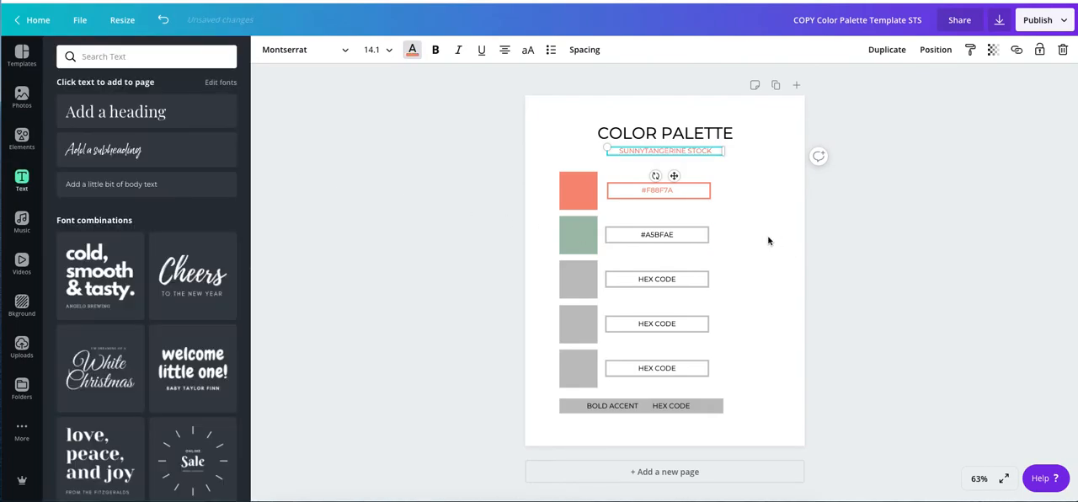
left_click(703, 193)
left_click_drag(711, 191, 686, 191)
left_click(690, 241)
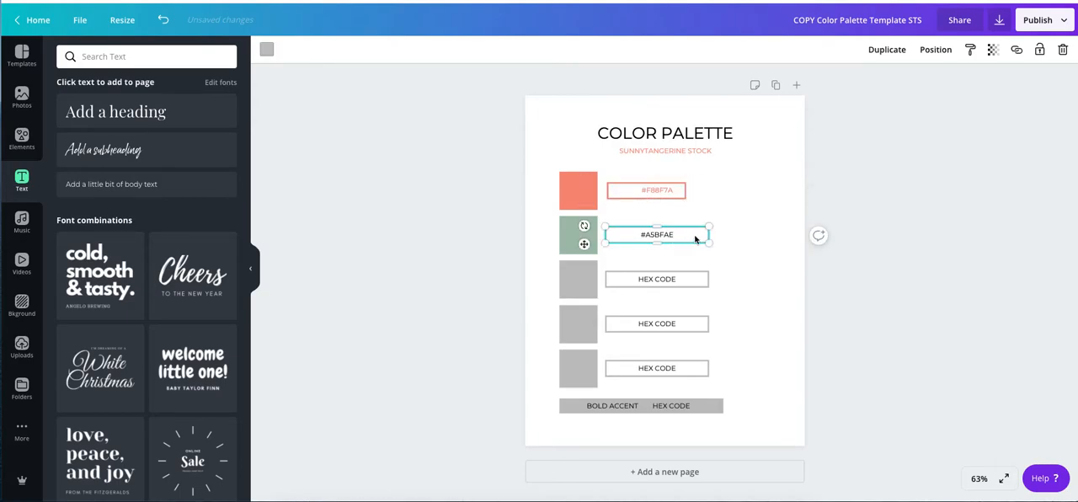
left_click_drag(709, 236, 656, 216)
left_click(651, 192)
left_click(650, 235)
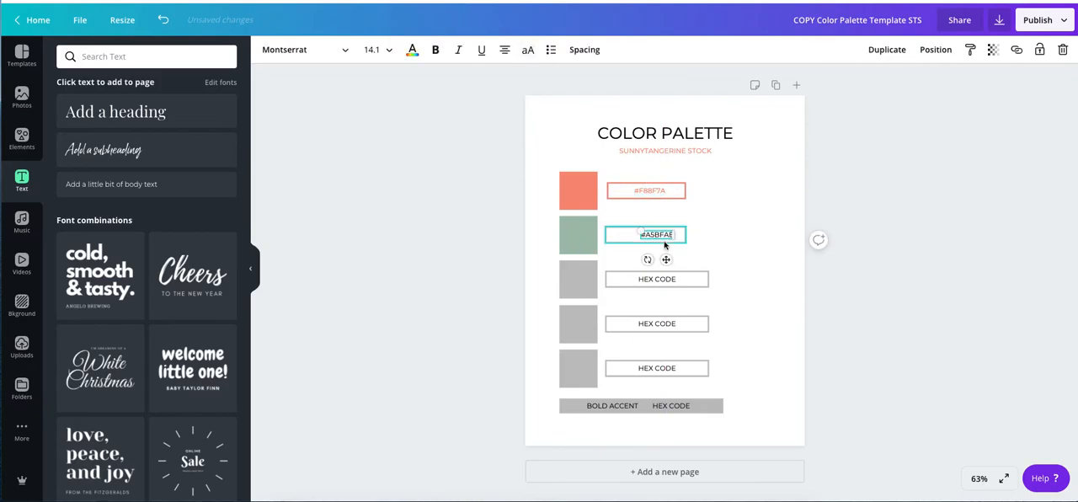
left_click(747, 215)
Add a heading reading PLAYFAIR and place it in the blank area beside the first two hex codes.
left_click(116, 116)
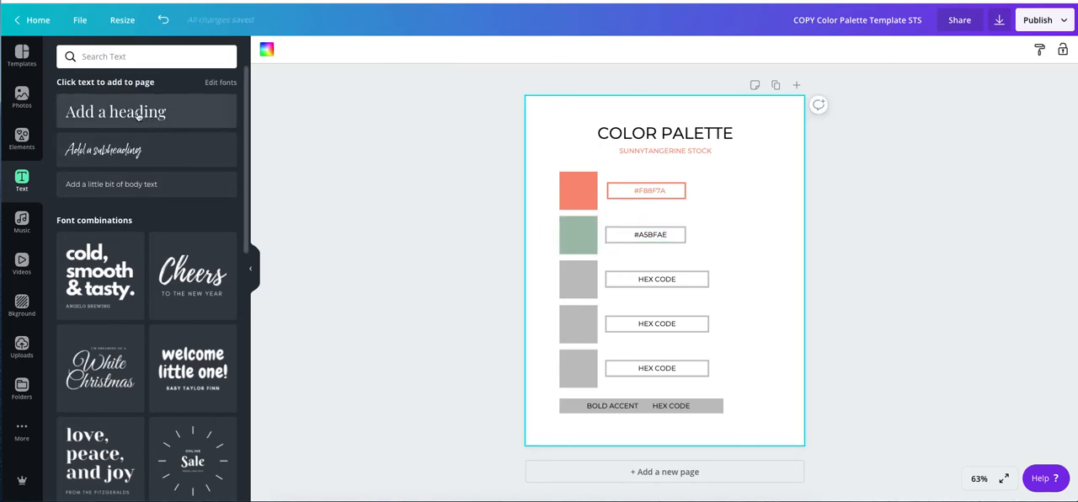
left_click(142, 114)
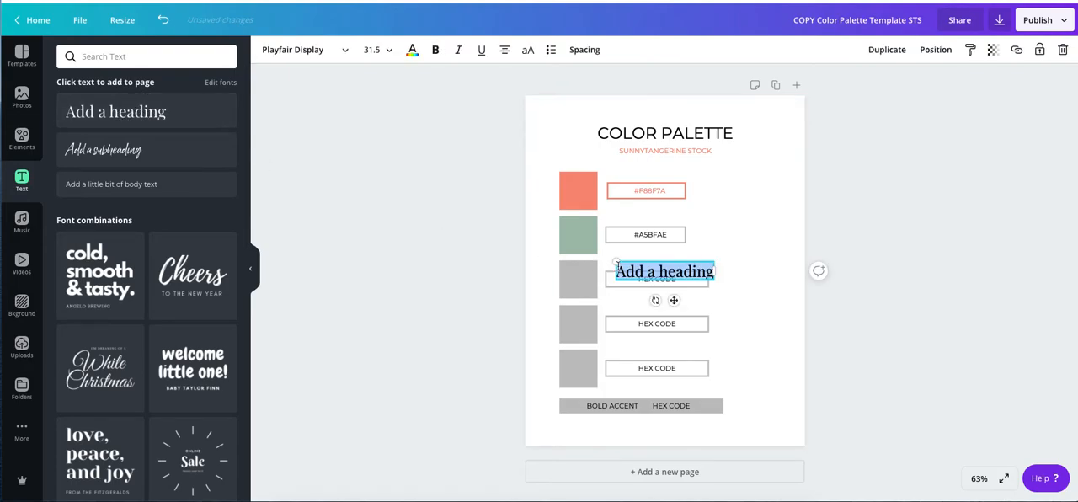
type("PLAY")
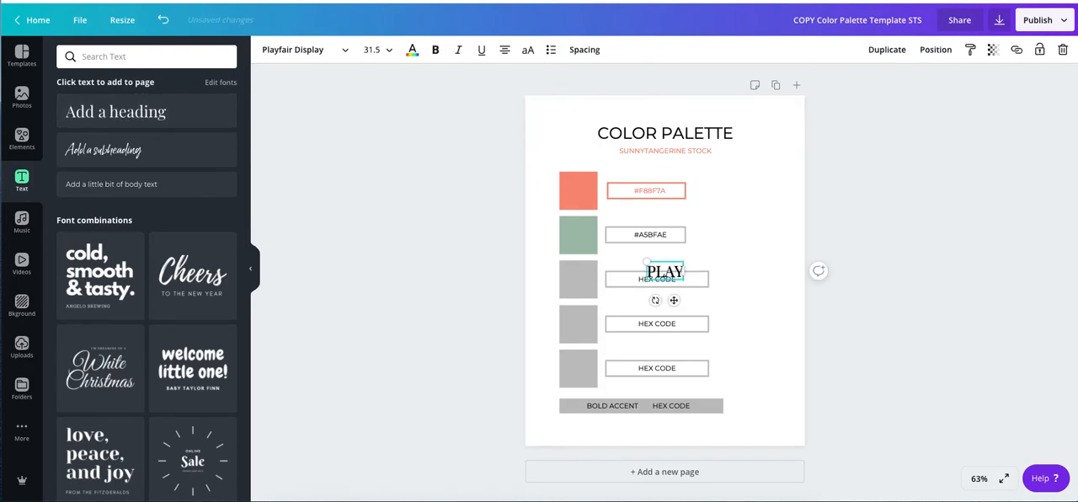
type("FAIR")
left_click_drag(674, 300, 754, 243)
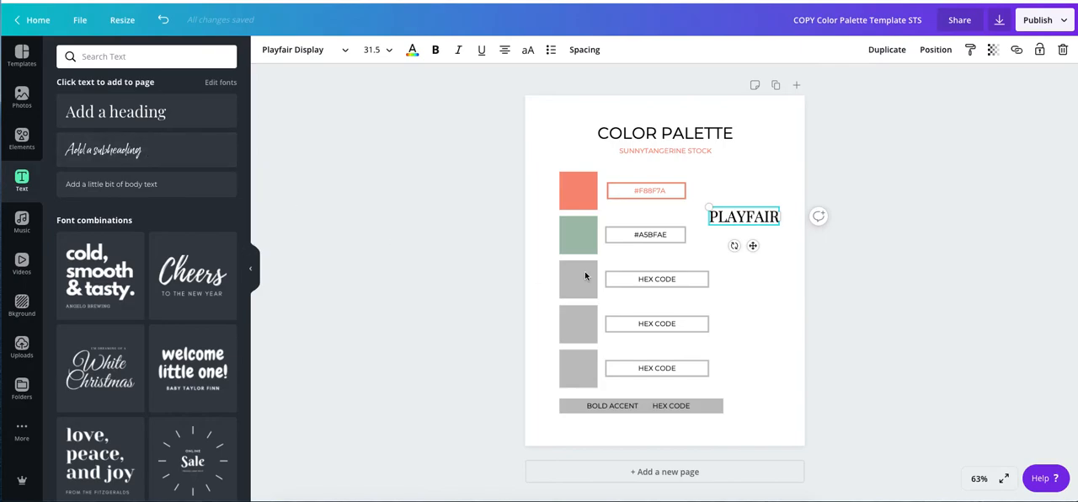
left_click(764, 277)
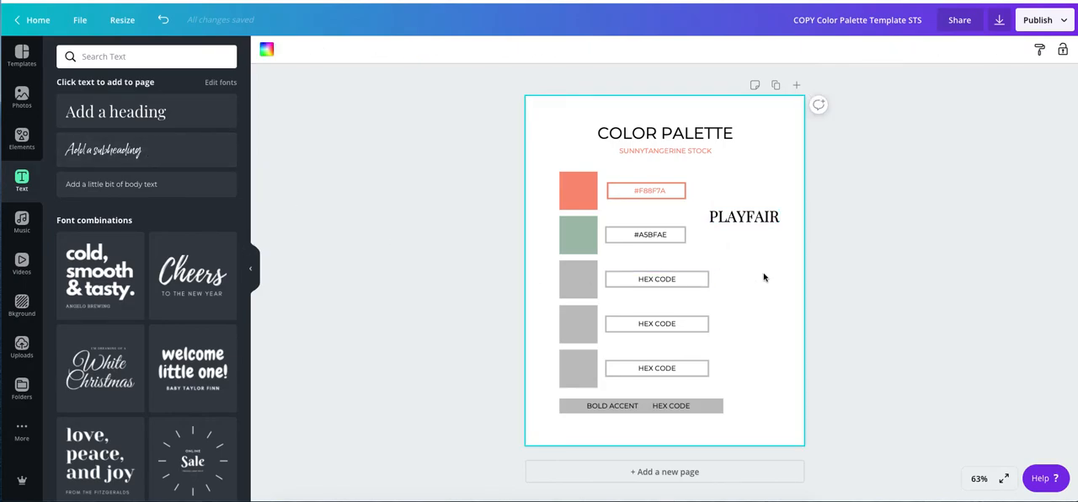
Add a subheading in the Lucky Fellas brand font and delete its duplicate.
double_click(103, 152)
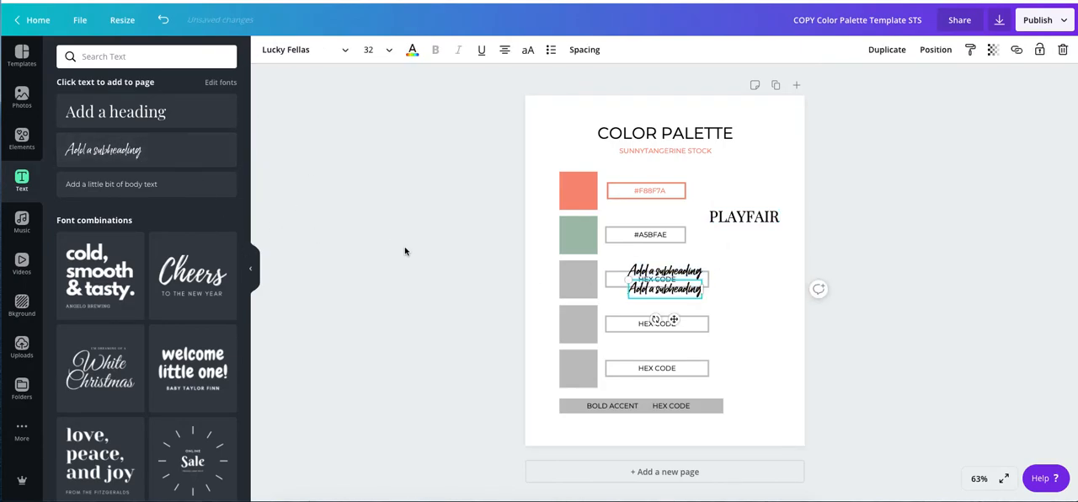
left_click(1063, 52)
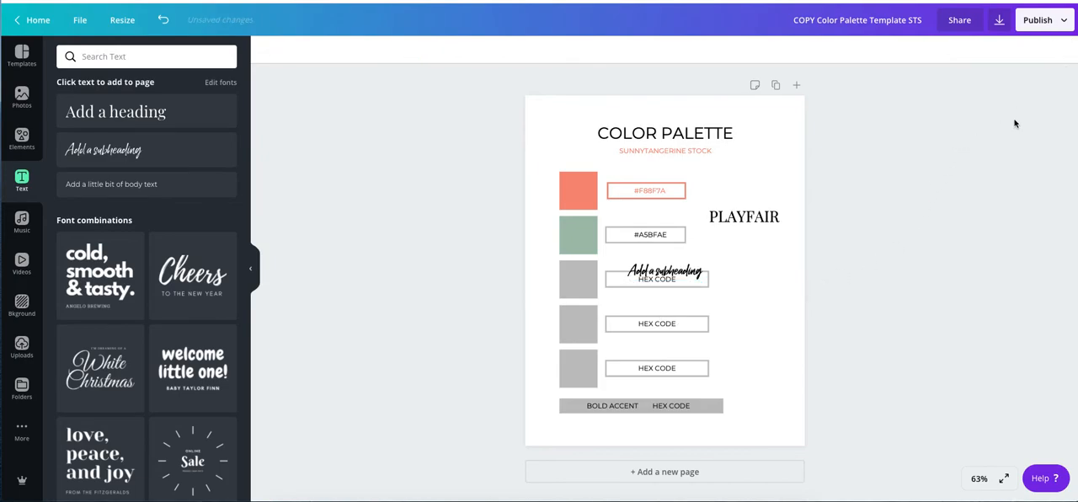
Replace the subheading's placeholder text with Lucky Fellas and place it just below PLAYFAIR.
left_click(654, 272)
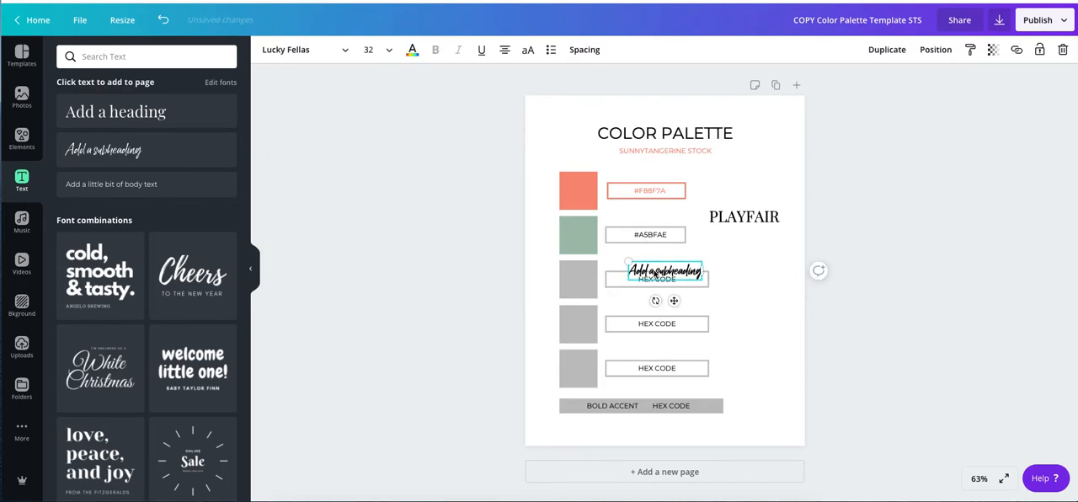
double_click(695, 276)
key("BackSpace")
key("BackSpace")
key("BackSpace")
key("BackSpace")
key("BackSpace")
key("BackSpace")
key("BackSpace")
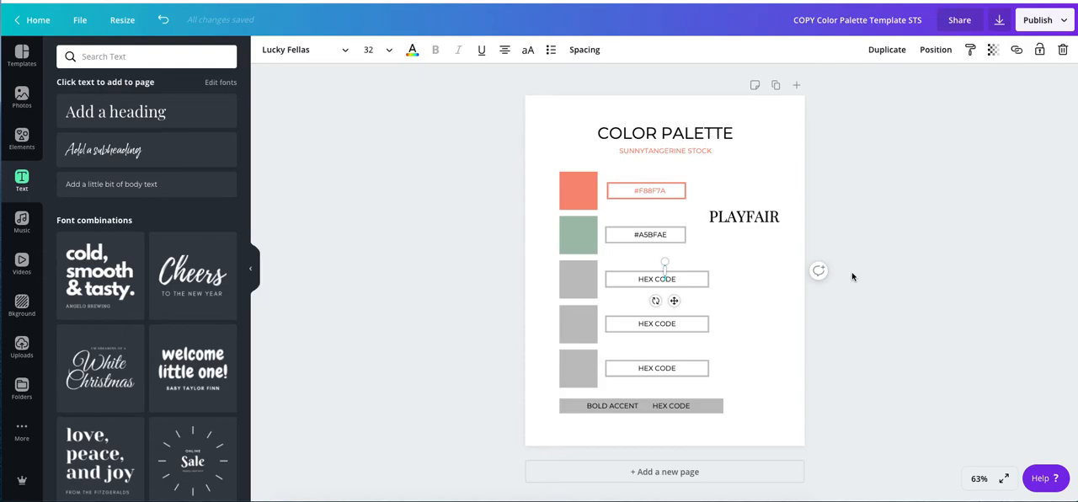
type("Lucky")
type("Fellas")
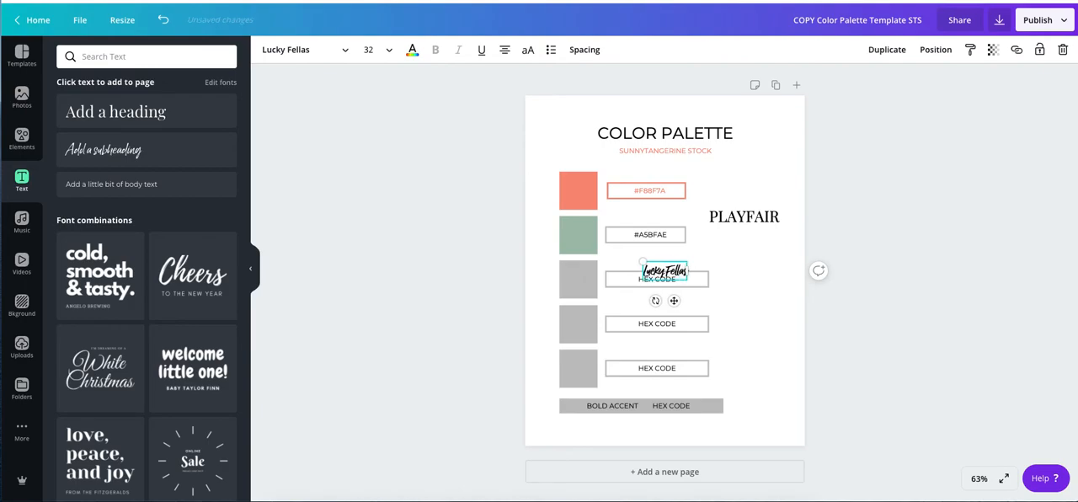
left_click_drag(674, 300, 764, 278)
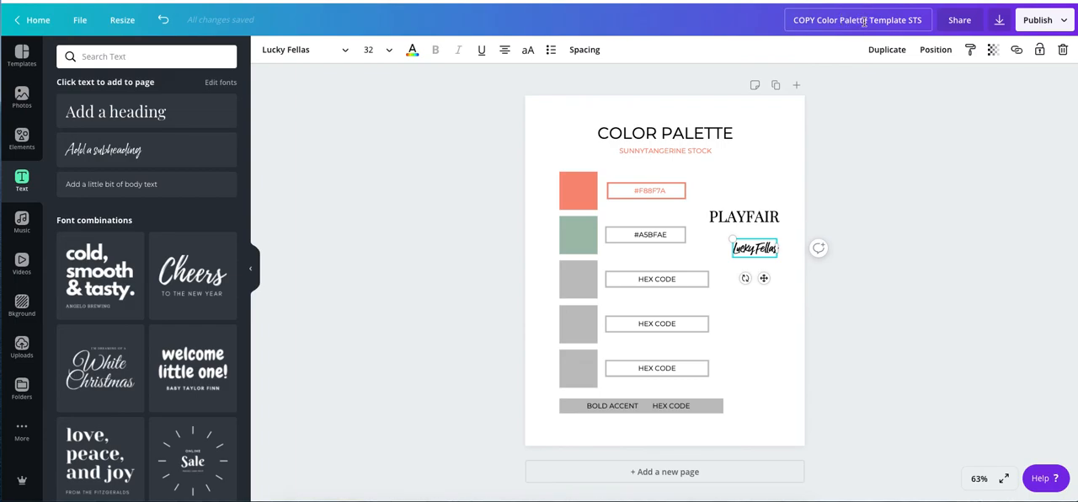
left_click(450, 245)
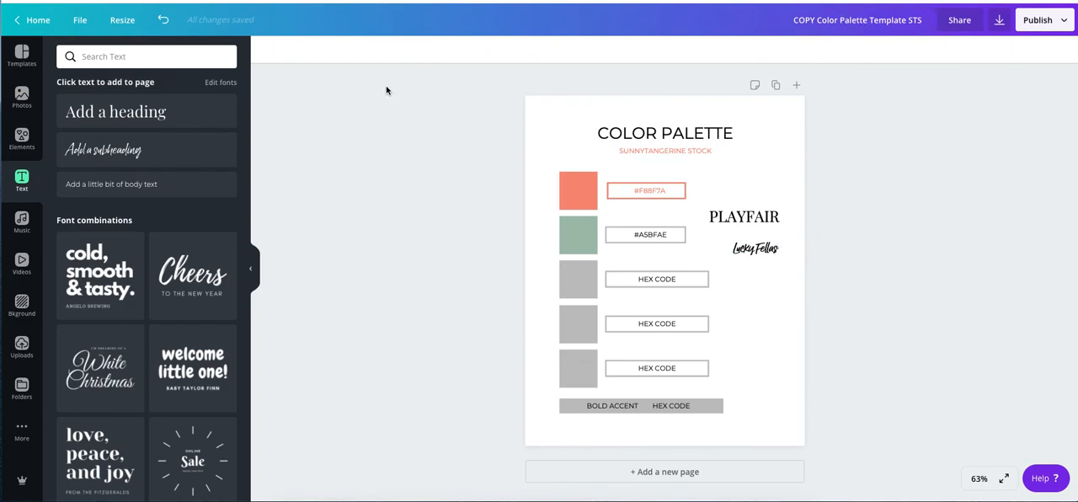